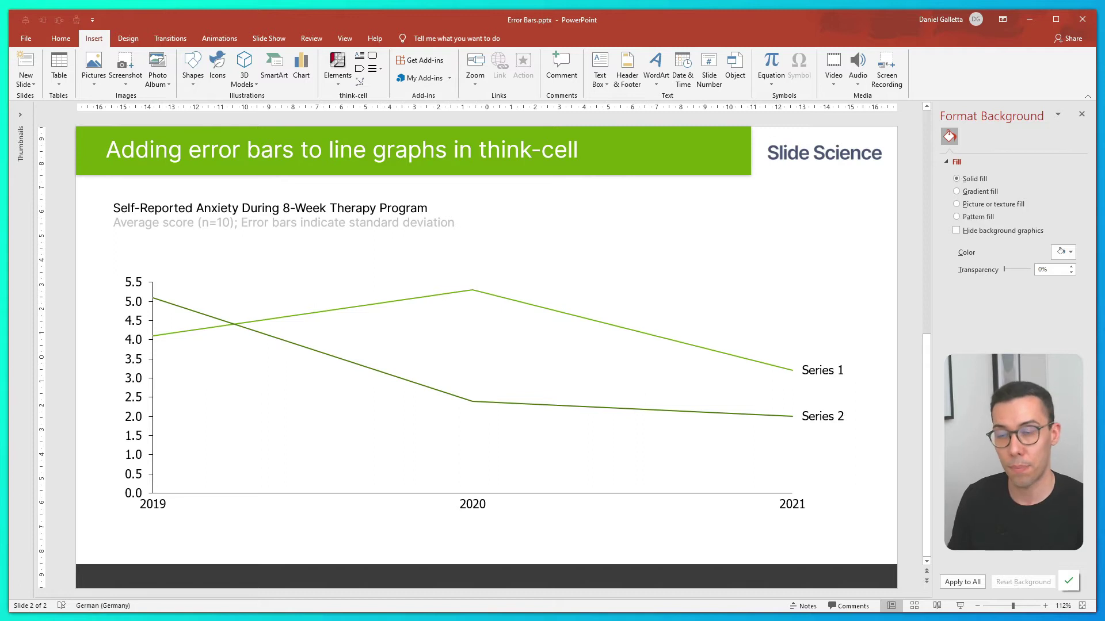
# - Switch to the Error Bars workbook in Excel and calculate the Week 1 average in C17 with =AVERAGE(C6:C15)
pyautogui.hotkey('alt', 'Tab')
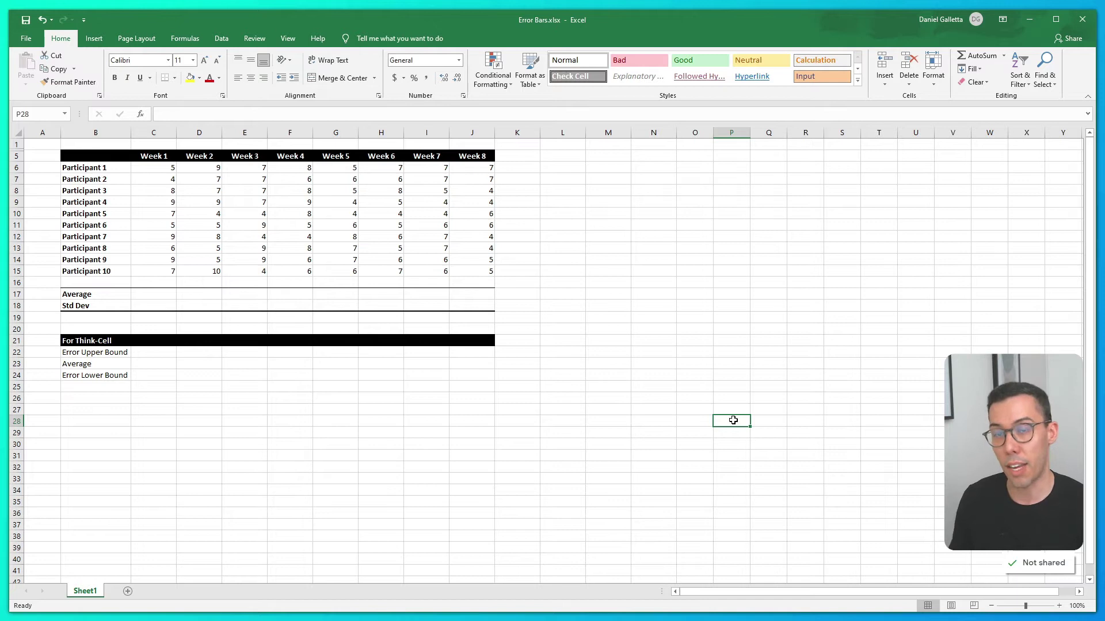
pyautogui.click(137, 298)
pyautogui.write('=AVERAGE(')
pyautogui.press('Up')
pyautogui.press('Up')
pyautogui.hotkey('ctrl', 'shift', 'Up')
pyautogui.hotkey('shift', 'Down')
pyautogui.press('Return')
# - Calculate the Week 1 standard deviation of the ten participants in C18 with STDEV.S over C6:C15
pyautogui.write('=STDEV.S(')
pyautogui.press('Up')
pyautogui.press('Up')
pyautogui.press('Up')
pyautogui.hotkey('ctrl', 'shift', 'Up')
pyautogui.hotkey('shift', 'Down')
pyautogui.press('Return')
# - Copy the Week 1 Average and Std Dev formulas across to Week 8
pyautogui.press('Up')
pyautogui.press('Up')
pyautogui.hotkey('shift', 'Down')
pyautogui.hotkey('ctrl', 'c')
pyautogui.hotkey('shift', 'Right')
pyautogui.hotkey('shift', 'Right')
pyautogui.hotkey('shift', 'Right')
pyautogui.hotkey('shift', 'Right')
pyautogui.hotkey('shift', 'Right')
pyautogui.hotkey('shift', 'Right')
pyautogui.hotkey('shift', 'Right')
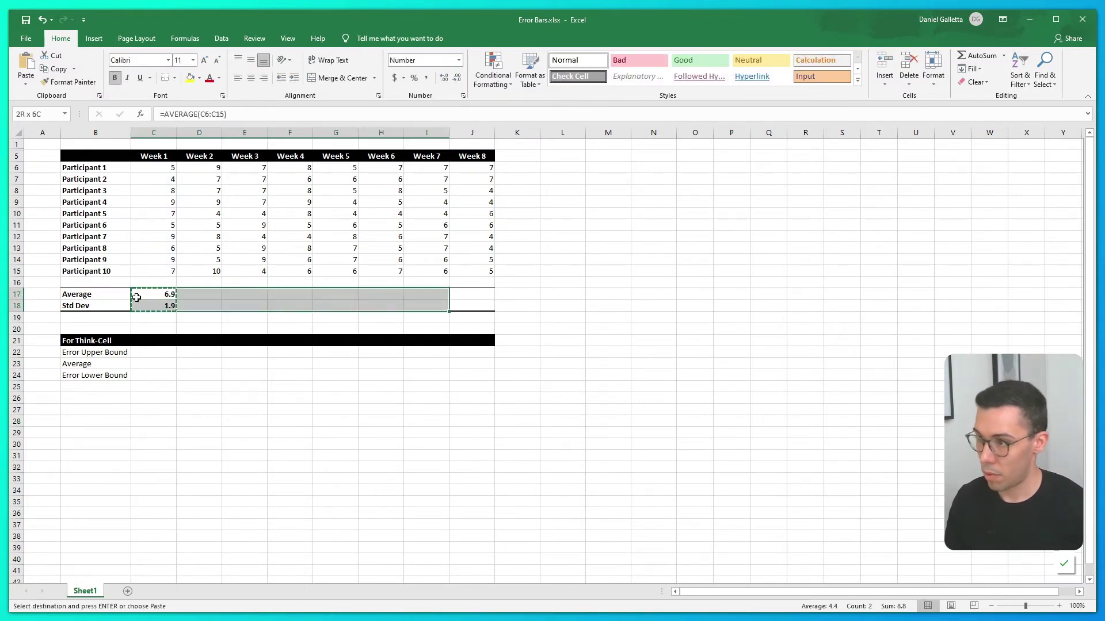
pyautogui.hotkey('ctrl', 'v')
pyautogui.click(572, 306)
pyautogui.press('Escape')
pyautogui.press('Down')
pyautogui.press('Down')
pyautogui.press('Down')
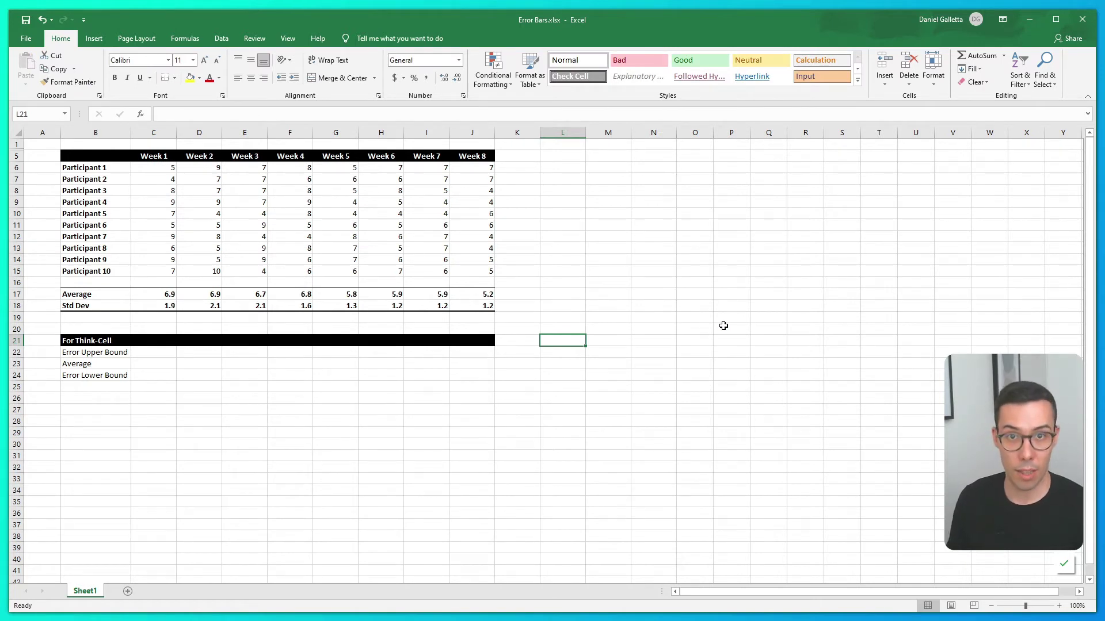
pyautogui.press('Down')
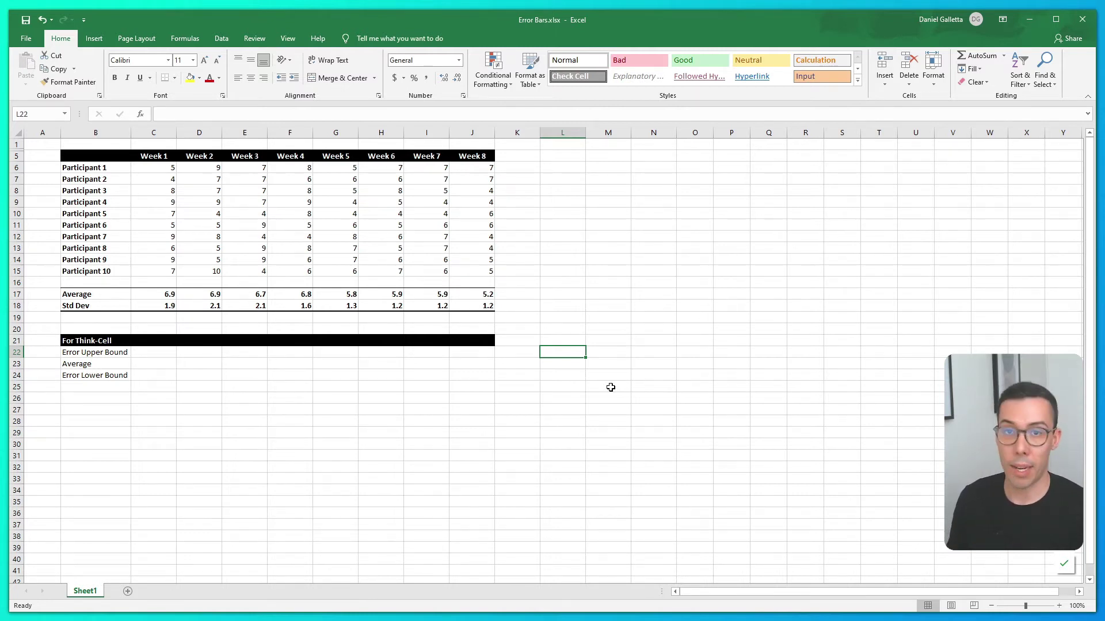
# - Calculate the Week 1 Error Upper Bound in C22 as the sum of C17:C18
pyautogui.click(163, 351)
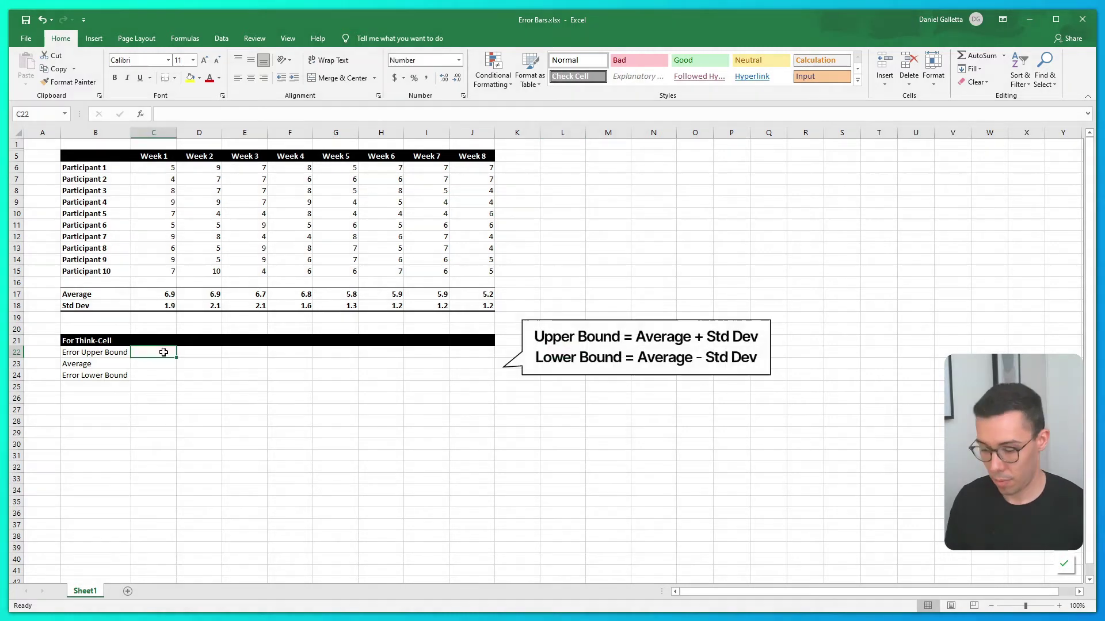
pyautogui.write('=SUM(')
pyautogui.moveTo(169, 295); pyautogui.dragTo(170, 304)
pyautogui.press('Return')
# - Link the Week 1 Average in C23 to C17 and calculate the Error Lower Bound in C24 as C17-C18
pyautogui.write('=')
pyautogui.press('Up')
pyautogui.press('Up')
pyautogui.press('Up')
pyautogui.press('Up')
pyautogui.press('Up')
pyautogui.press('Up')
pyautogui.press('Return')
pyautogui.write('=')
pyautogui.click(170, 294)
pyautogui.write('-')
pyautogui.click(170, 305)
pyautogui.press('Return')
# - Copy the three Week 1 formulas of the For Think-Cell table across to Week 8
pyautogui.moveTo(166, 353); pyautogui.dragTo(165, 375)
pyautogui.hotkey('ctrl', 'c')
pyautogui.hotkey('shift', 'Right')
pyautogui.hotkey('shift', 'Right')
pyautogui.hotkey('shift', 'Right')
pyautogui.hotkey('shift', 'Right')
pyautogui.hotkey('shift', 'Right')
pyautogui.hotkey('shift', 'Right')
pyautogui.hotkey('shift', 'Right')
pyautogui.hotkey('ctrl', 'v')
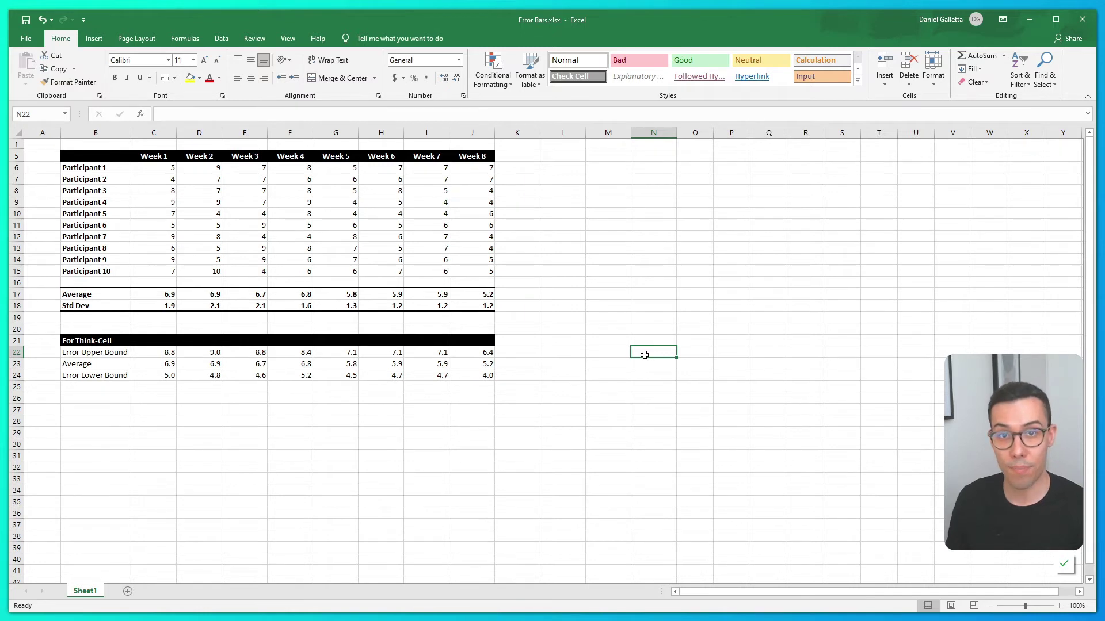
# - Copy the week headings and the For Think-Cell data into the datasheet of the line chart in PowerPoint
pyautogui.moveTo(154, 156); pyautogui.dragTo(472, 156)
pyautogui.hotkey('ctrl', 'c')
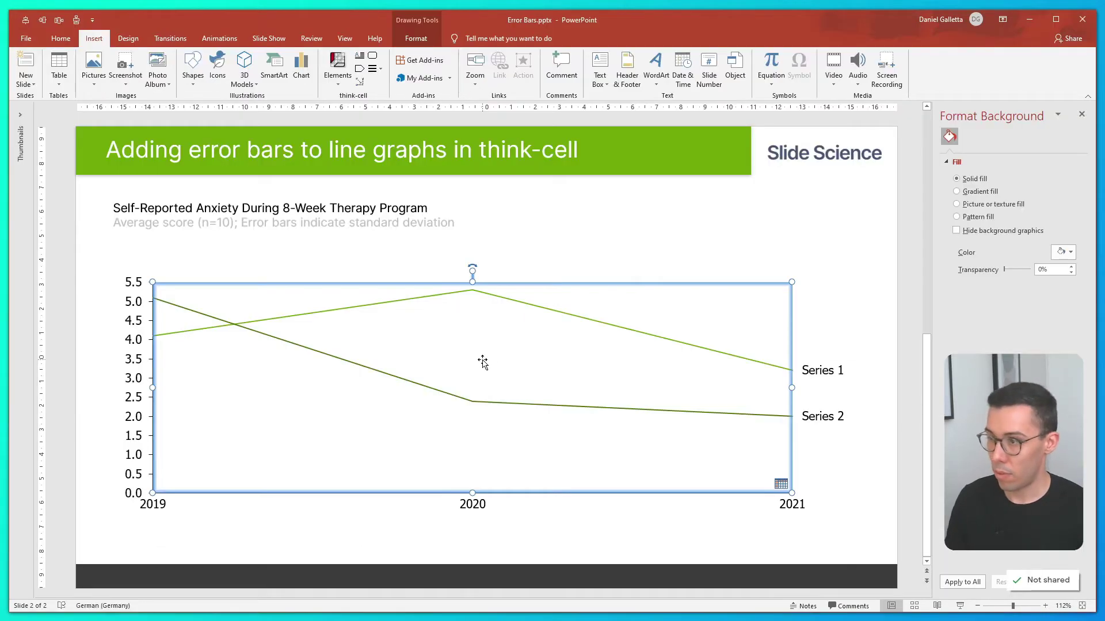
pyautogui.doubleClick(481, 363)
pyautogui.hotkey('ctrl', 'v')
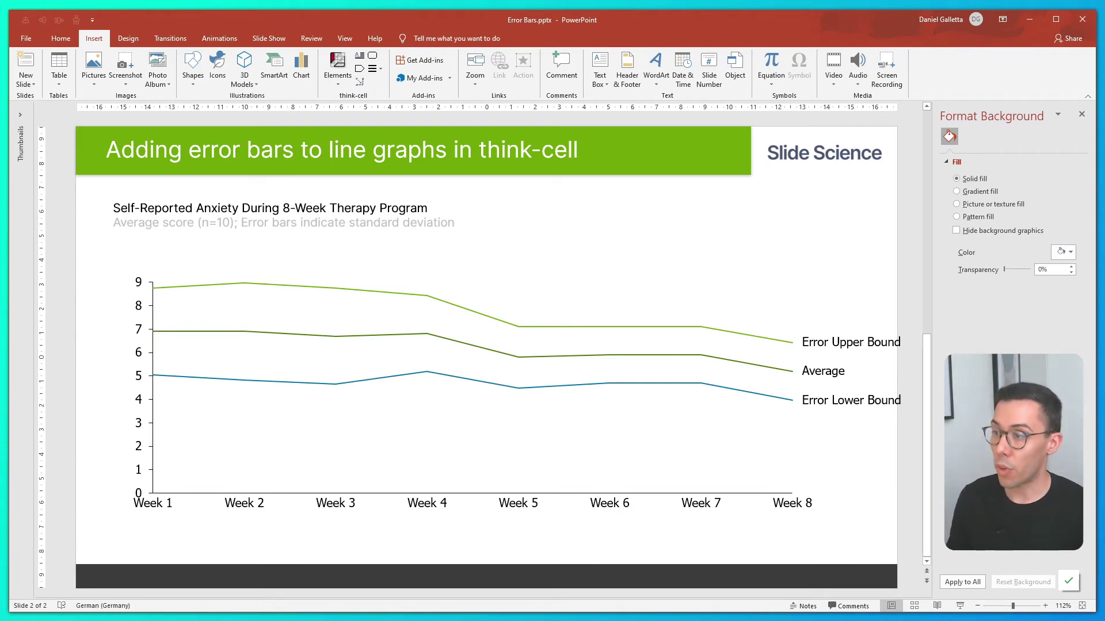
# - Turn the upper and lower bound lines into error bars on the Average line and delete the Average series label
pyautogui.rightClick(551, 358)
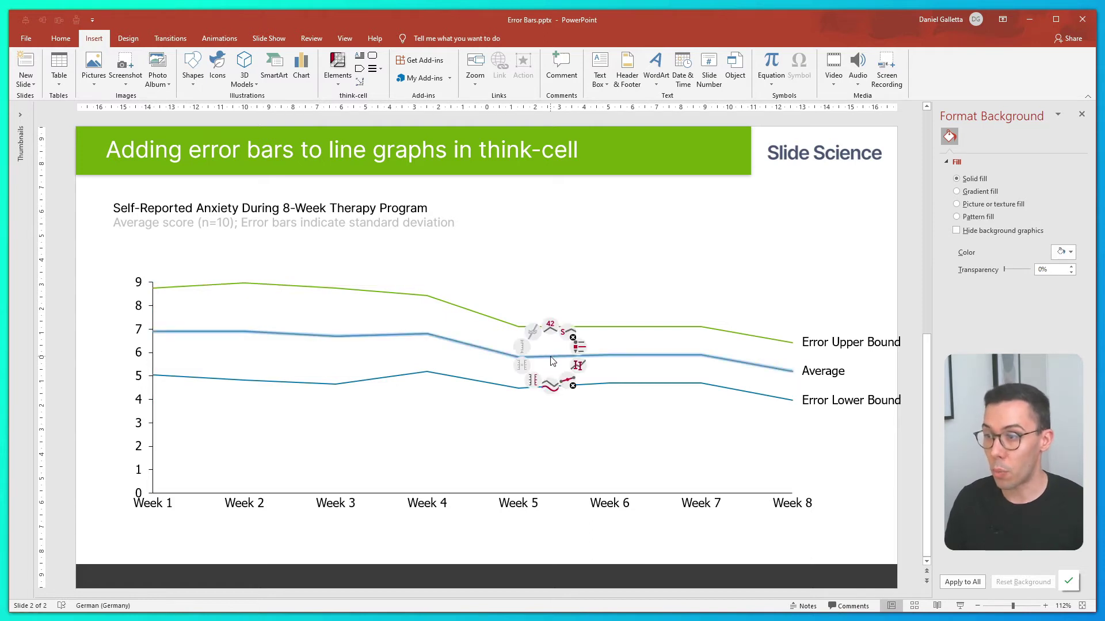
pyautogui.click(578, 368)
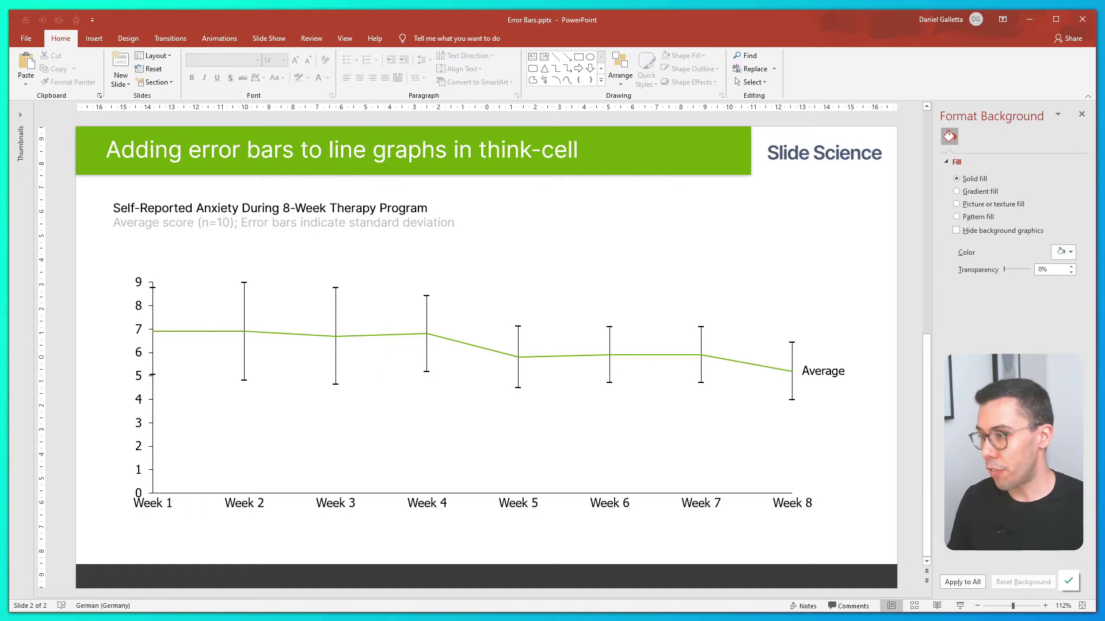
pyautogui.click(844, 372)
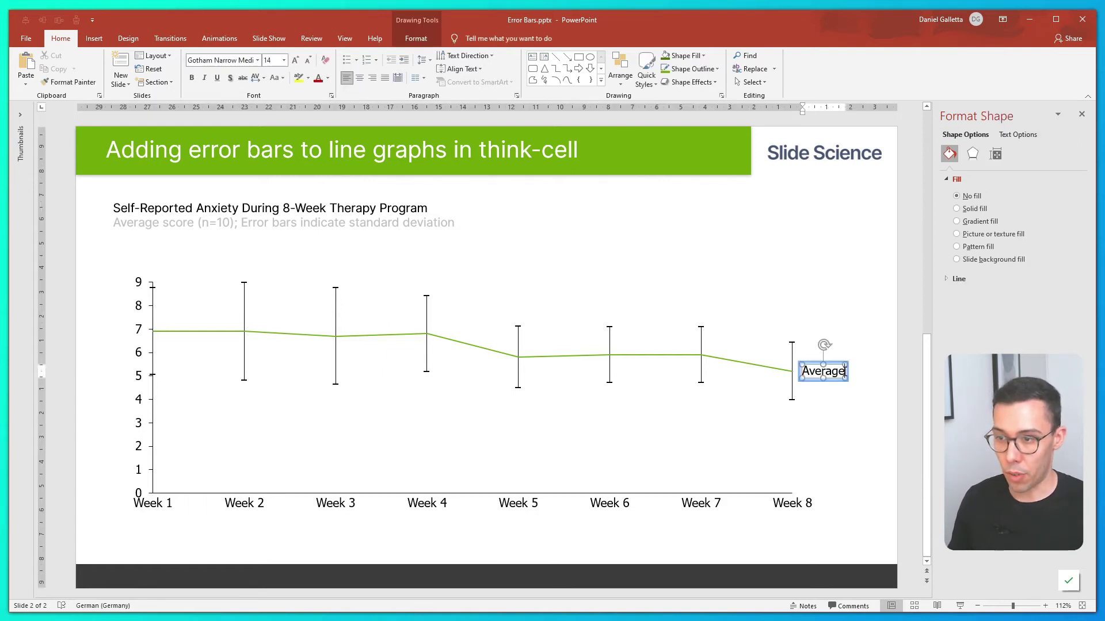
pyautogui.press('Delete')
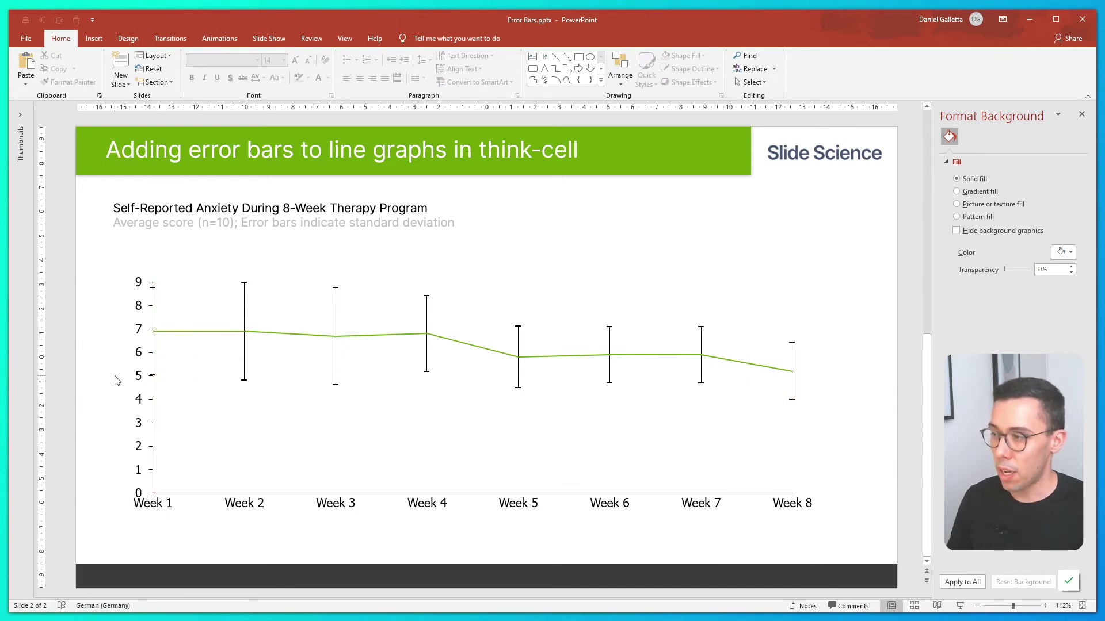
# - Set the value axis to cross between the categories and extend its upper end to 10
pyautogui.rightClick(154, 412)
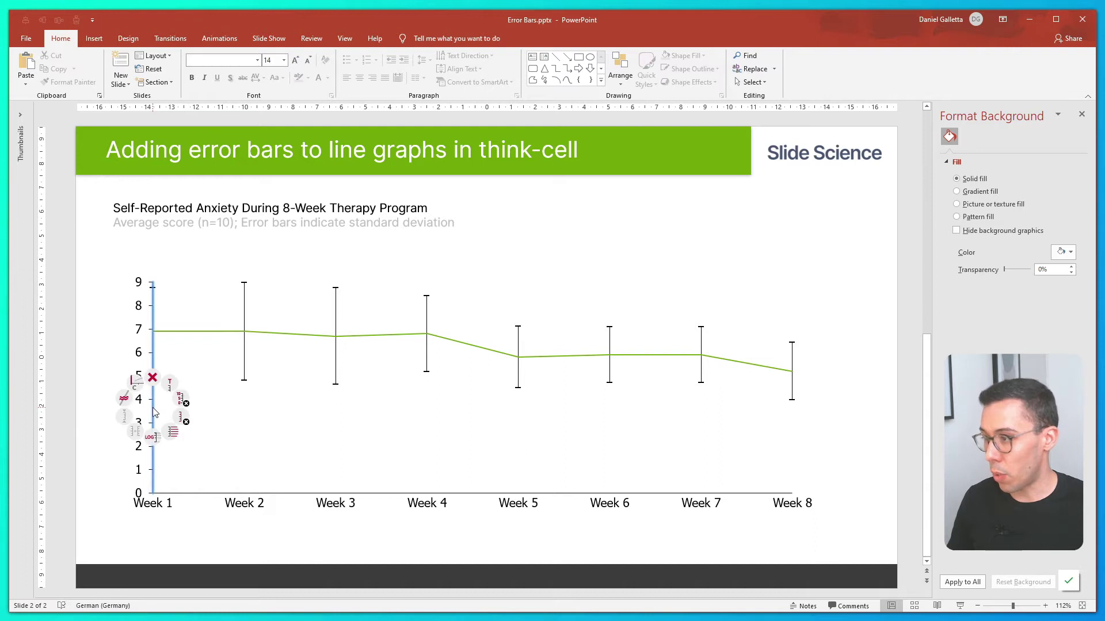
pyautogui.click(136, 384)
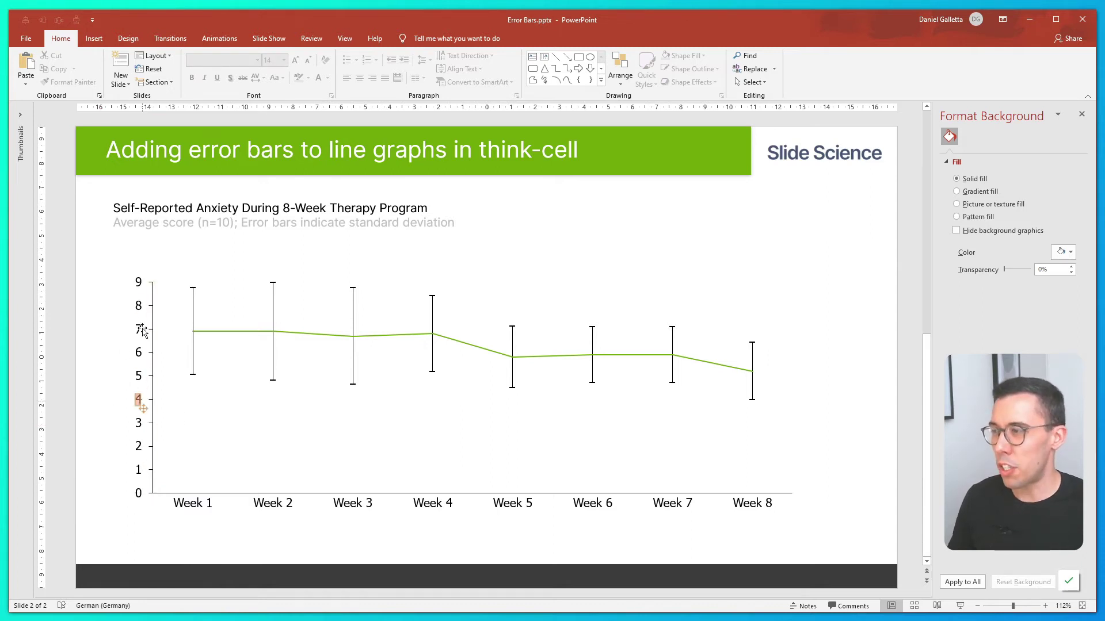
pyautogui.click(153, 299)
pyautogui.moveTo(152, 281); pyautogui.dragTo(151, 262)
pyautogui.click(101, 311)
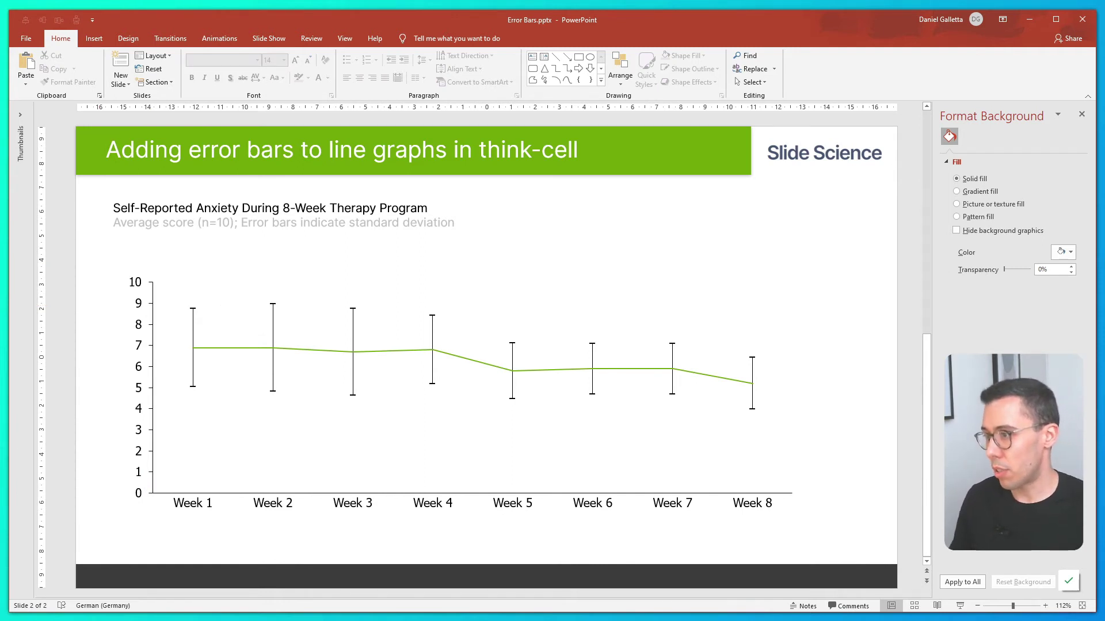
# - Add point labels to the average line and to the upper and lower ends of the error bars
pyautogui.rightClick(212, 348)
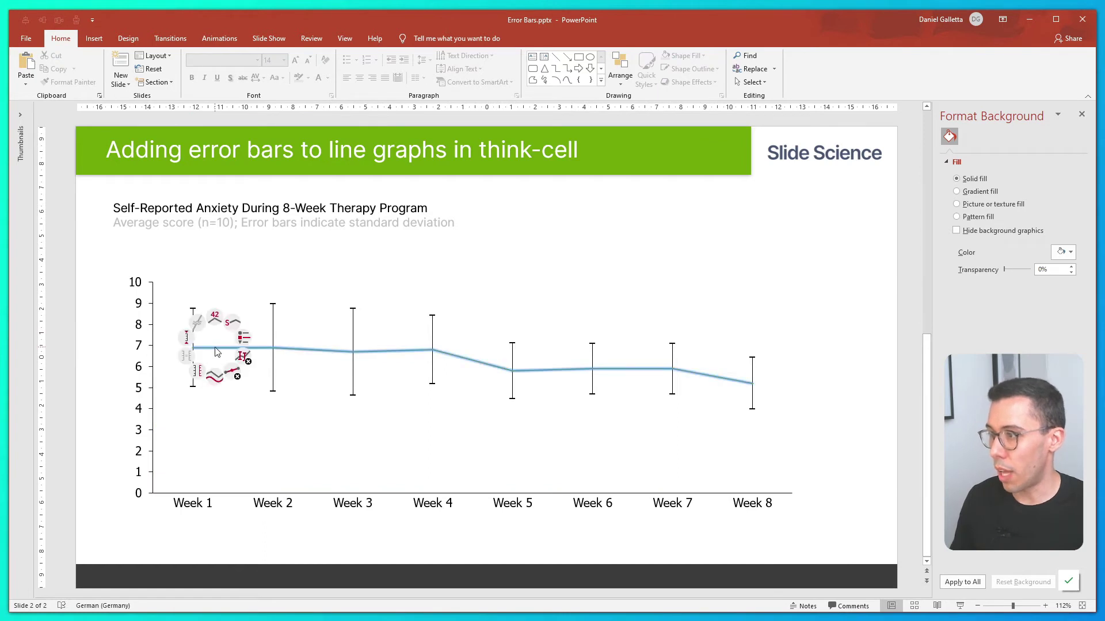
pyautogui.click(215, 320)
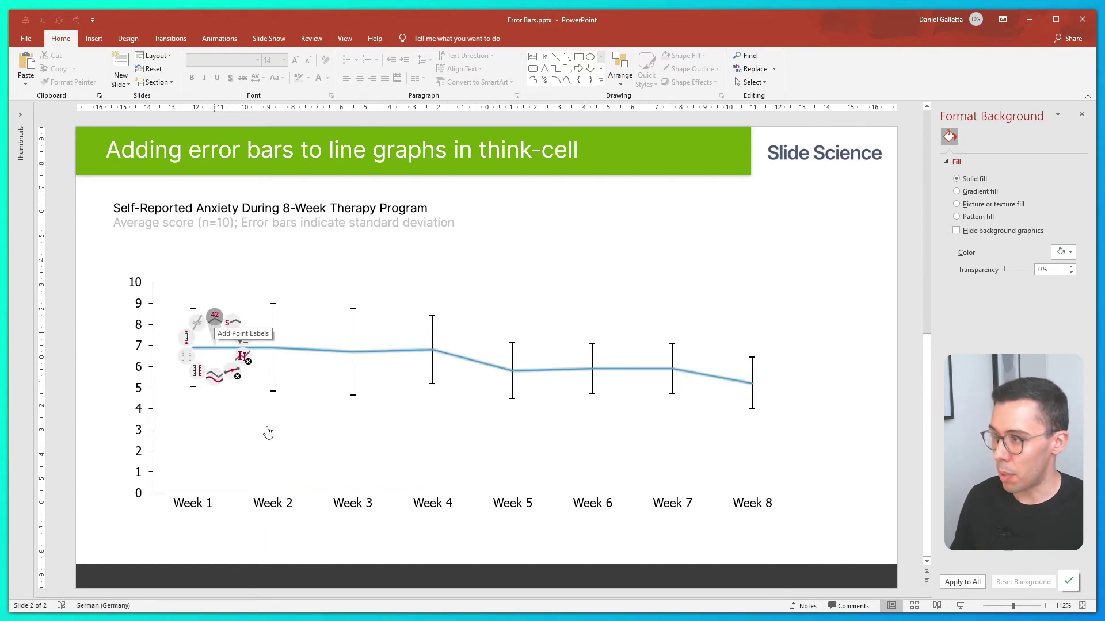
pyautogui.click(193, 310)
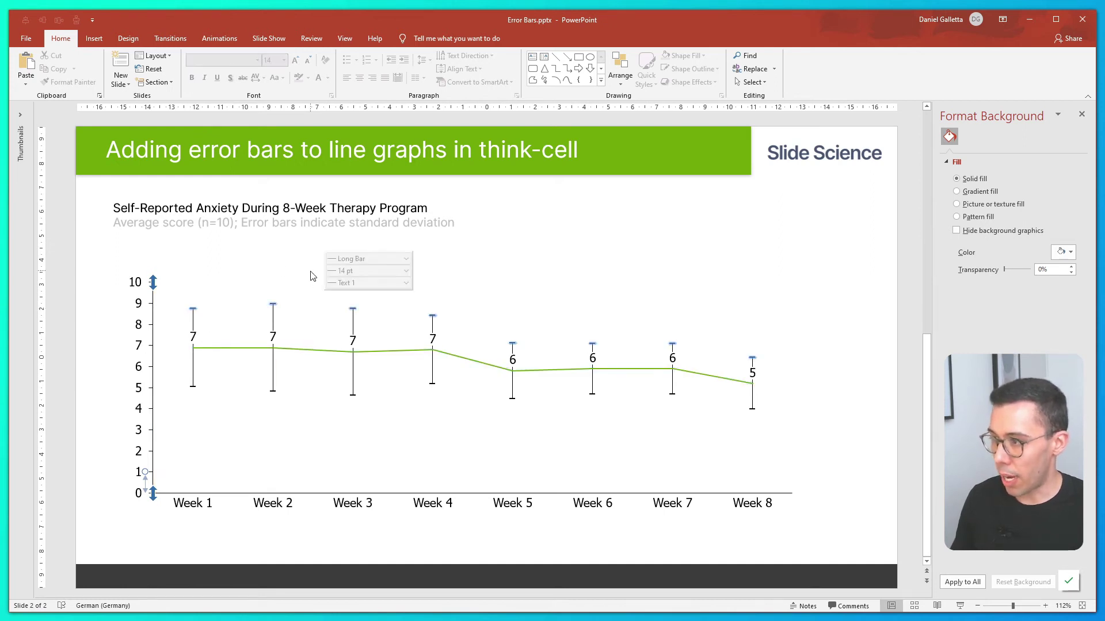
pyautogui.rightClick(274, 305)
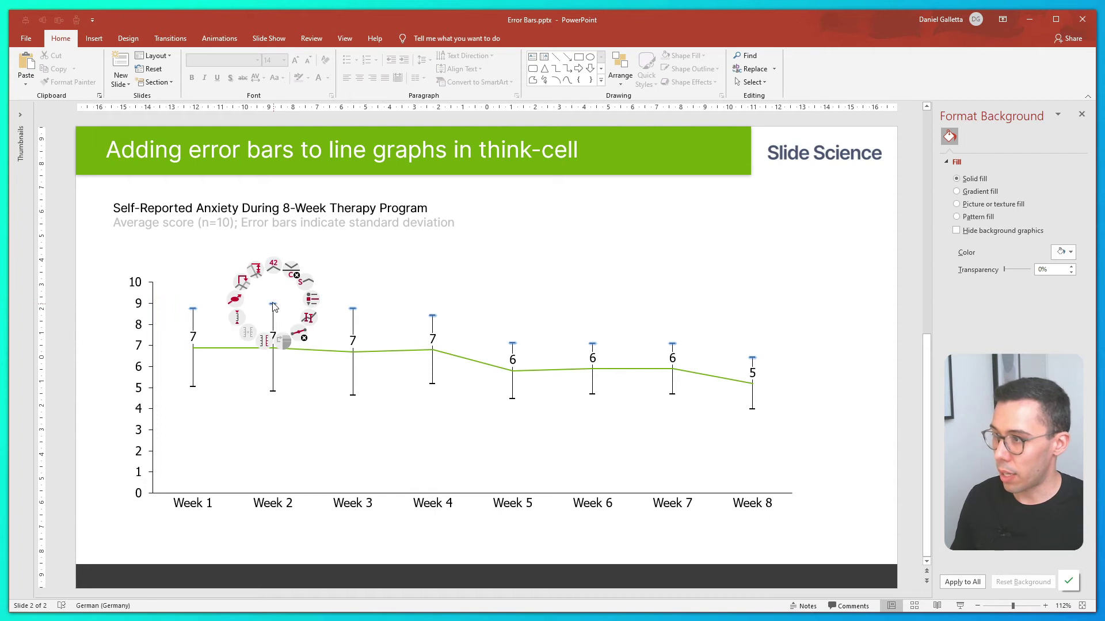
pyautogui.click(274, 269)
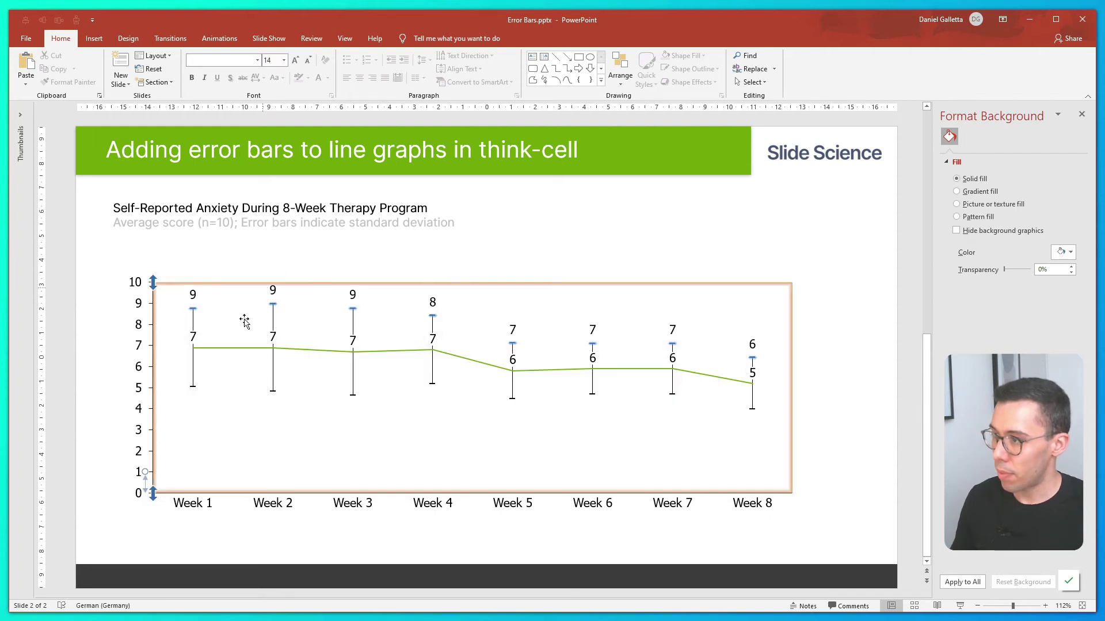
pyautogui.rightClick(194, 389)
pyautogui.click(194, 352)
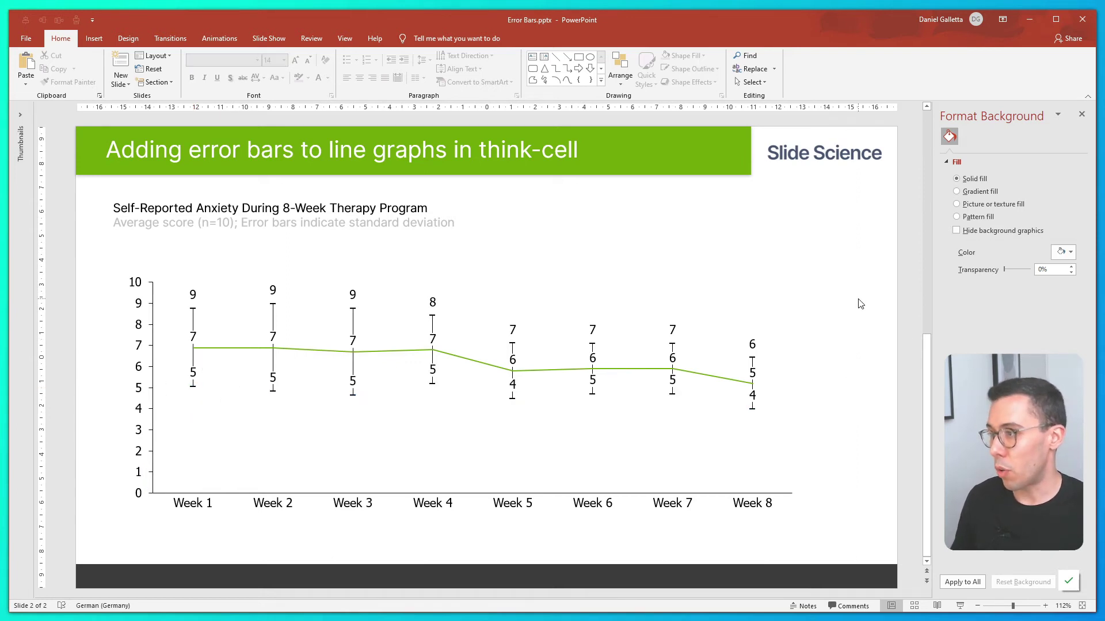
# - Set the number format of all point labels to one decimal place
pyautogui.click(194, 296)
pyautogui.click(195, 295)
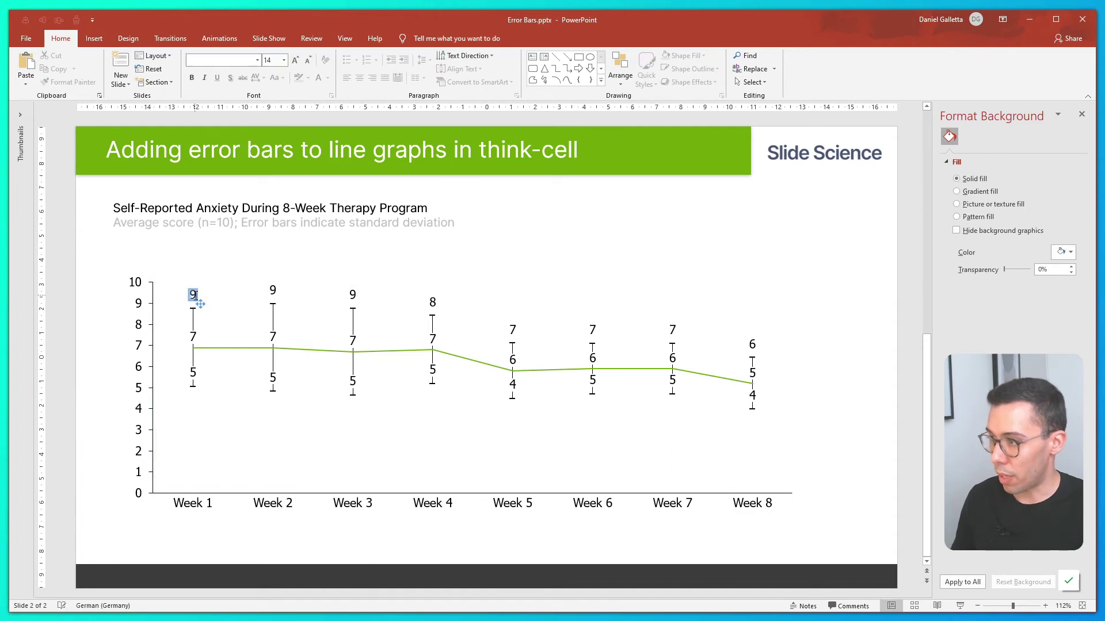
pyautogui.hotkey('ctrl', 'a')
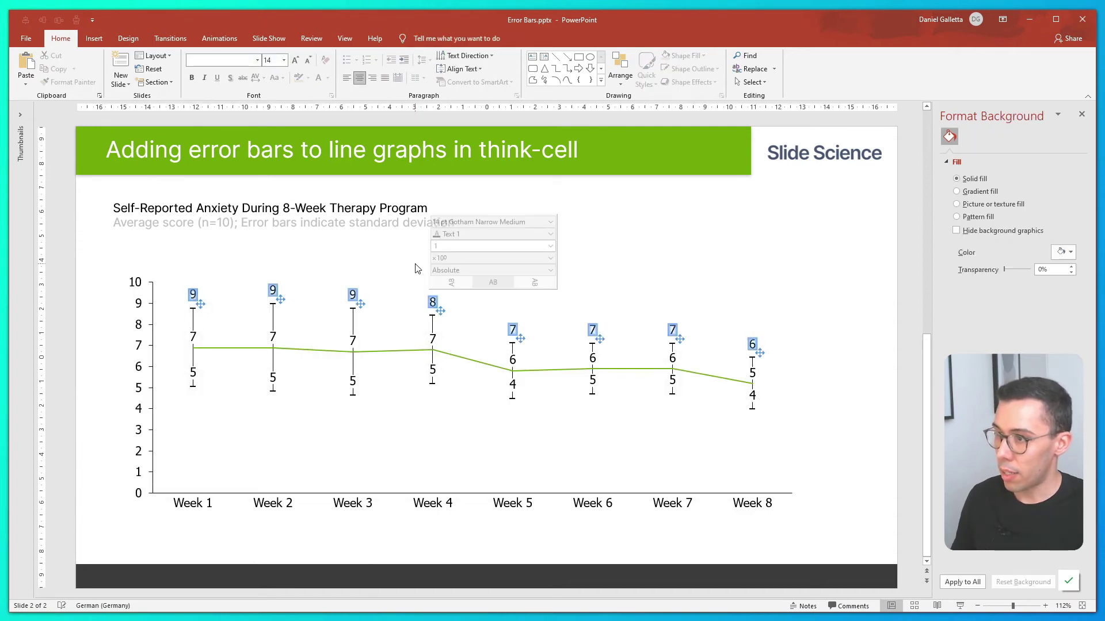
pyautogui.hotkey('ctrl', 'a')
pyautogui.click(444, 245)
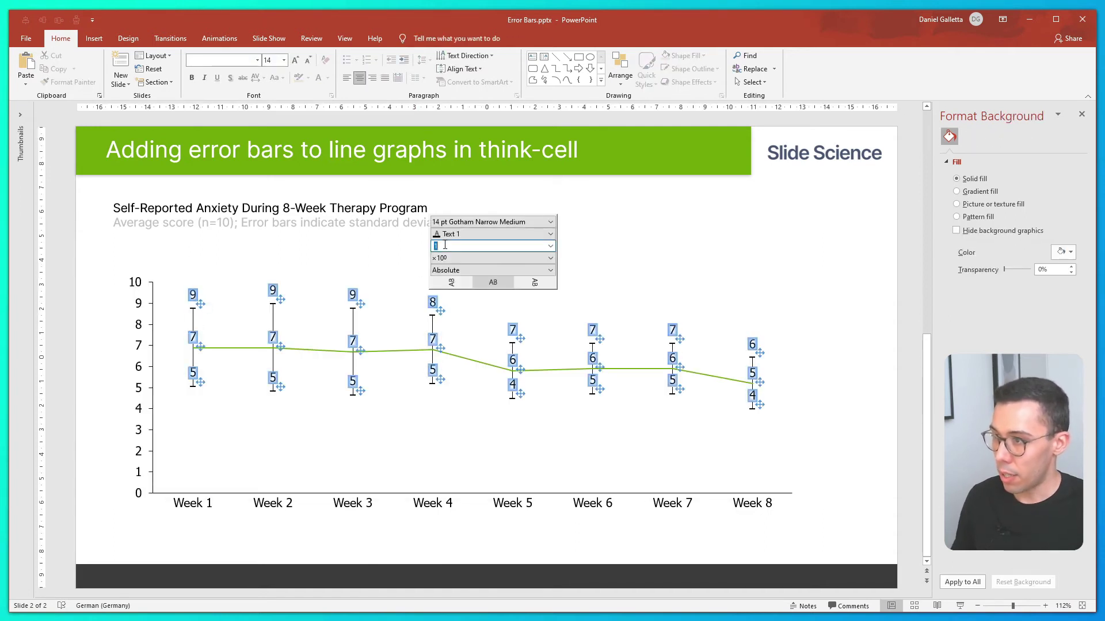
pyautogui.write('.0')
pyautogui.press('Return')
pyautogui.click(102, 391)
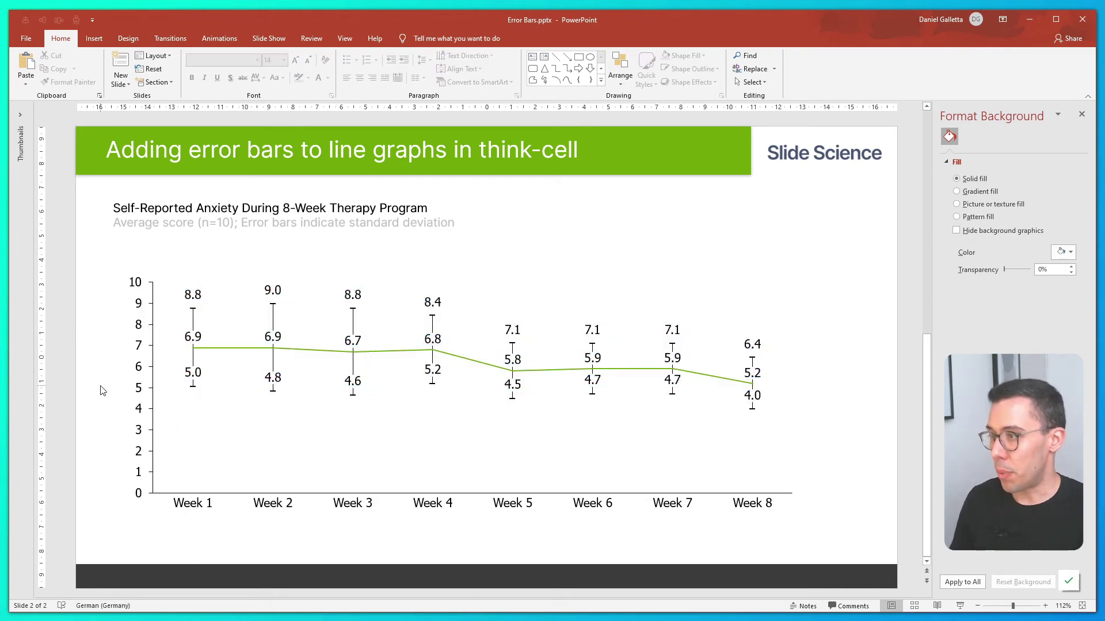
# - Move the lower bound labels below the error bars and centre the average labels on the line
pyautogui.click(201, 376)
pyautogui.keyDown('shift'); pyautogui.click(753, 397); pyautogui.keyUp('shift')
pyautogui.moveTo(752, 397); pyautogui.dragTo(765, 429)
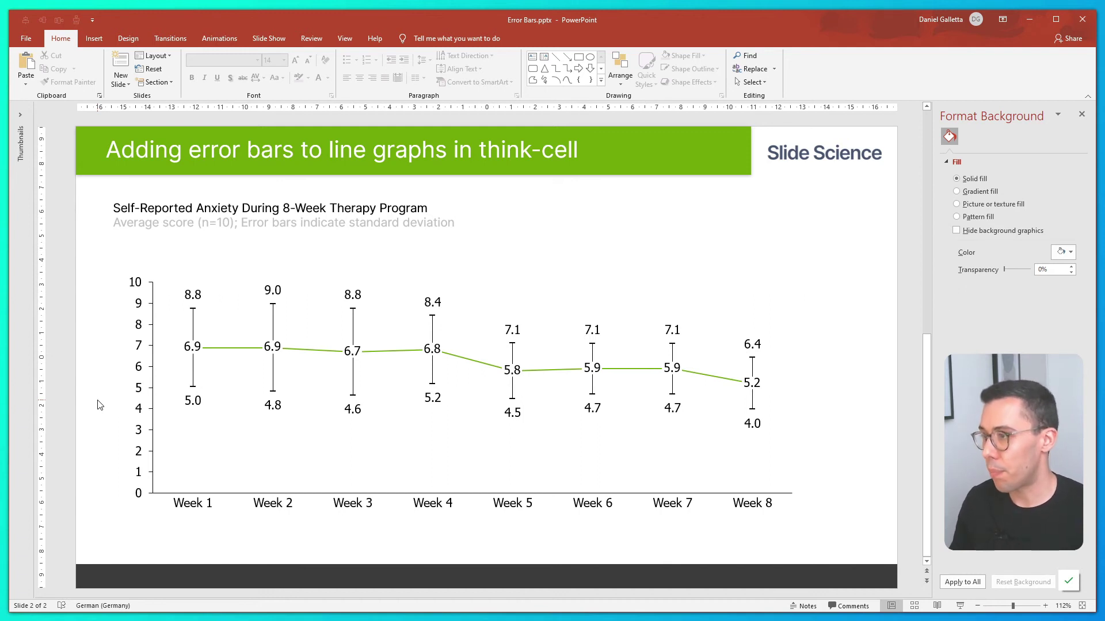
# - Change the font color of the upper and lower bound labels to grey
pyautogui.click(193, 295)
pyautogui.keyDown('shift'); pyautogui.click(752, 344); pyautogui.keyUp('shift')
pyautogui.click(797, 328)
pyautogui.click(794, 390)
pyautogui.click(193, 401)
pyautogui.keyDown('shift'); pyautogui.click(752, 423); pyautogui.keyUp('shift')
pyautogui.click(805, 402)
pyautogui.click(805, 613)
# - Color the error bars grey and the average line black
pyautogui.click(432, 331)
pyautogui.click(485, 278)
pyautogui.click(483, 492)
pyautogui.click(478, 326)
pyautogui.click(483, 540)
pyautogui.click(636, 291)
pyautogui.click(230, 348)
pyautogui.click(785, 365)
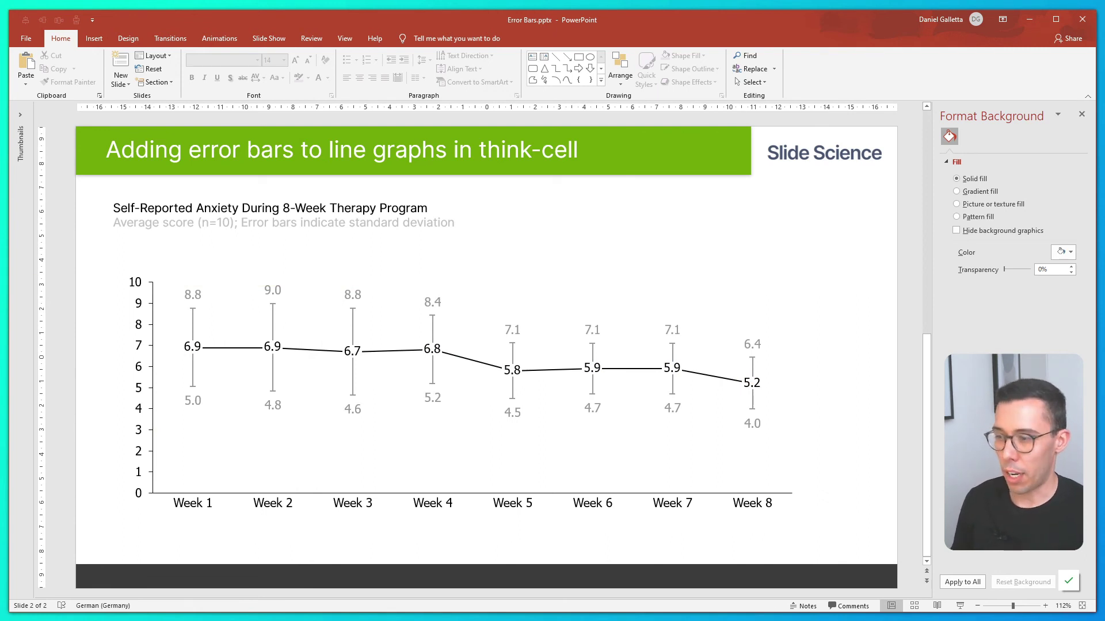
# - Add the rotated value axis title "Average Self-Reported Anxiety" and widen the chart on its Week 8 side
pyautogui.rightClick(153, 329)
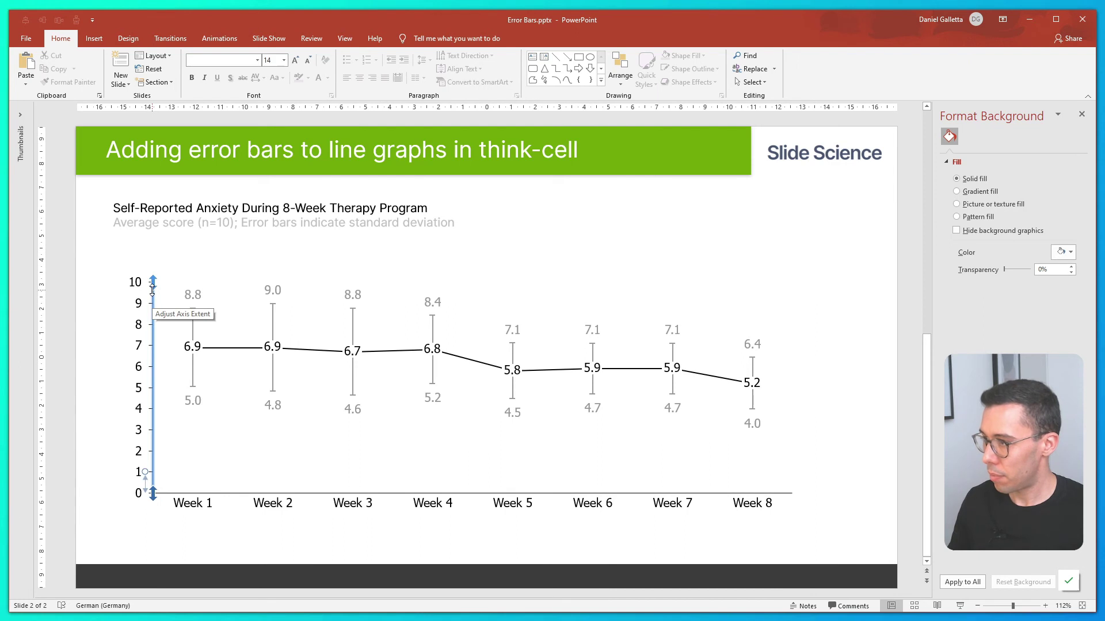
pyautogui.click(167, 315)
pyautogui.write('Average Self-Reported Anxiety')
pyautogui.click(254, 257)
pyautogui.click(258, 276)
pyautogui.click(262, 279)
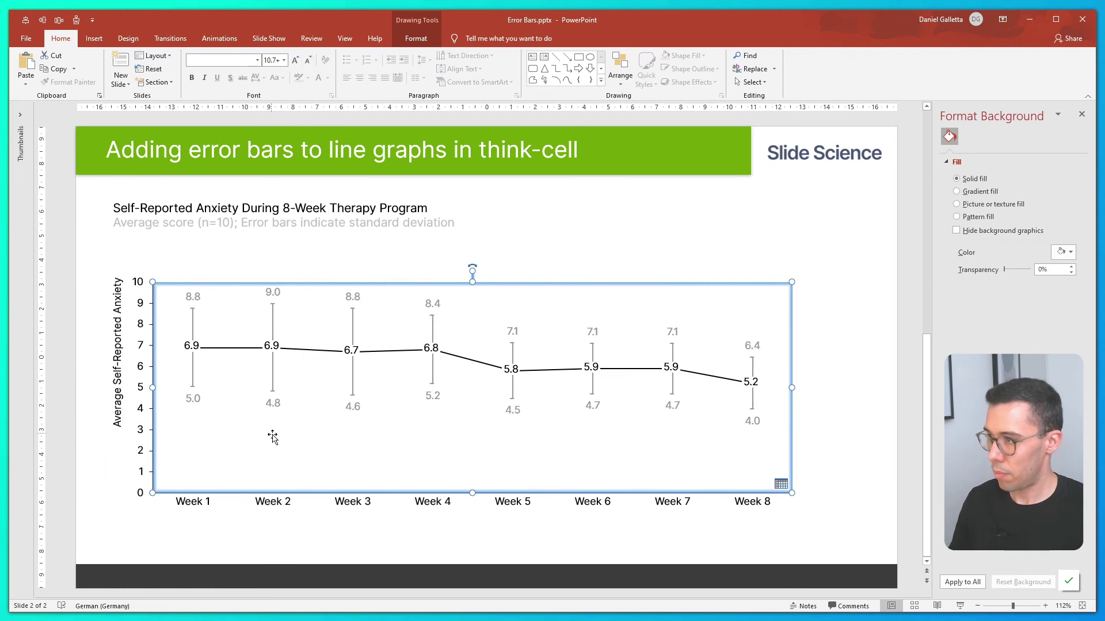
pyautogui.click(758, 384)
pyautogui.moveTo(792, 387); pyautogui.dragTo(824, 387)
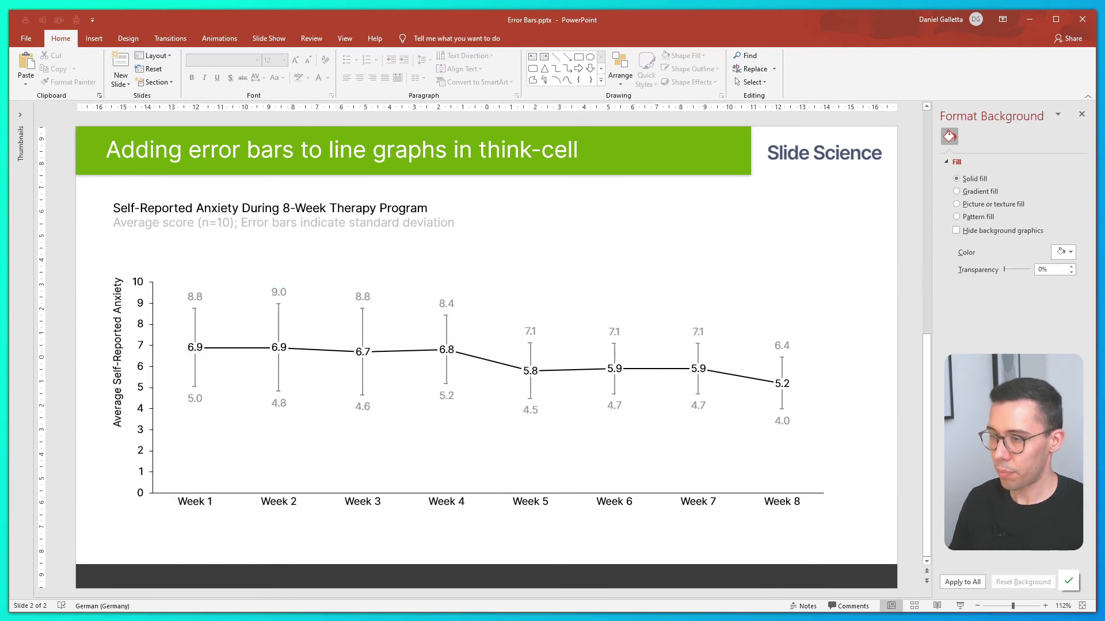